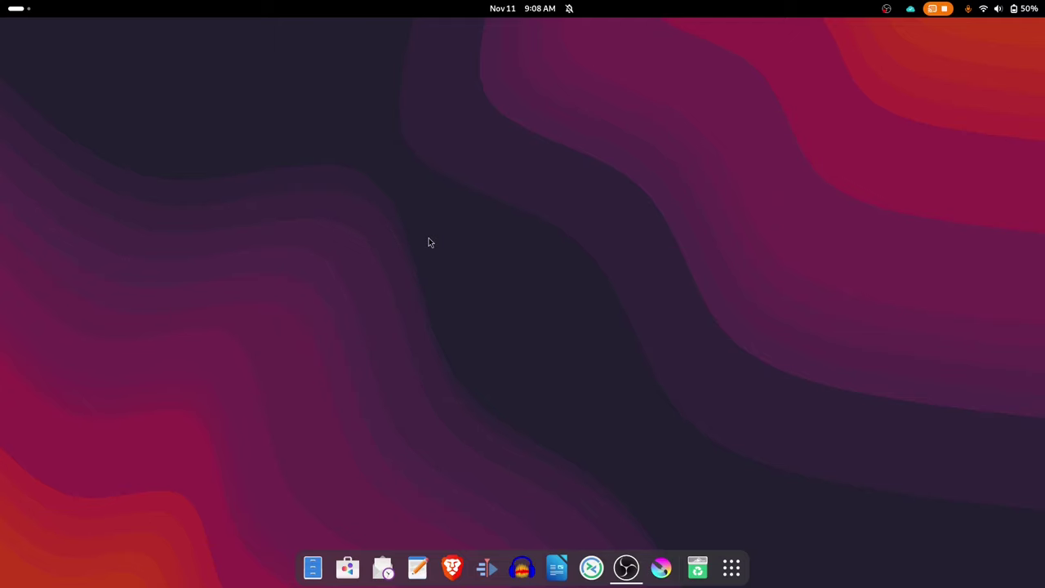
- Search Activities for 'ex' and launch Extension Manager from the results
{"action": "key", "text": "super"}
{"action": "type", "text": "e"}
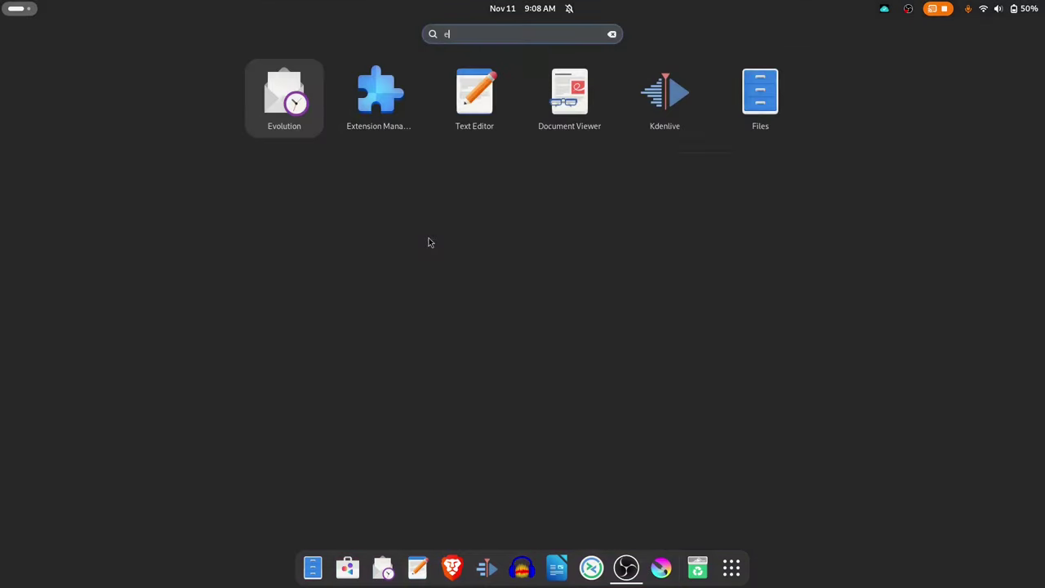
{"action": "type", "text": "x"}
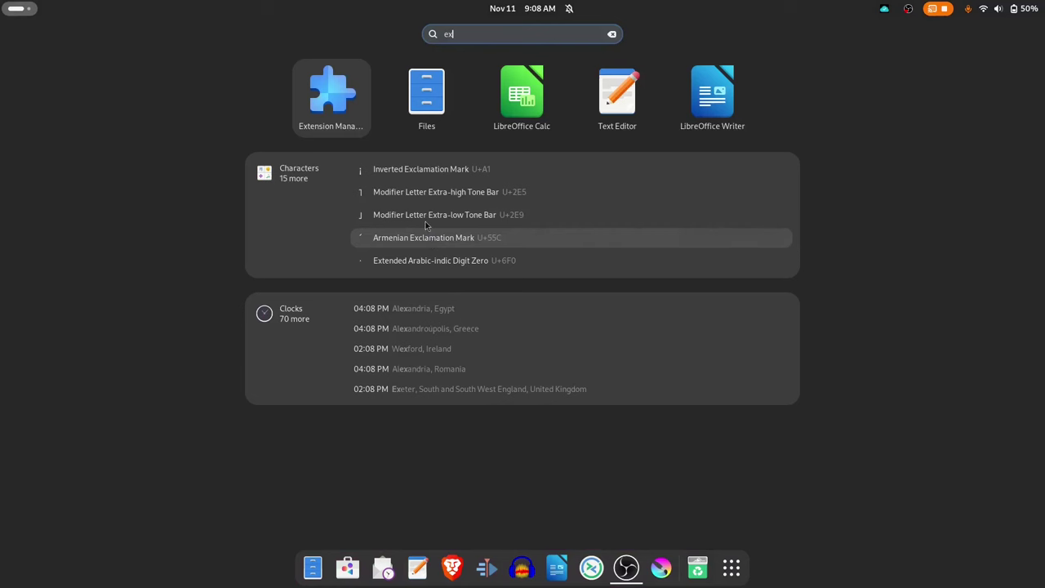
{"action": "left_click", "coordinate": [339, 96]}
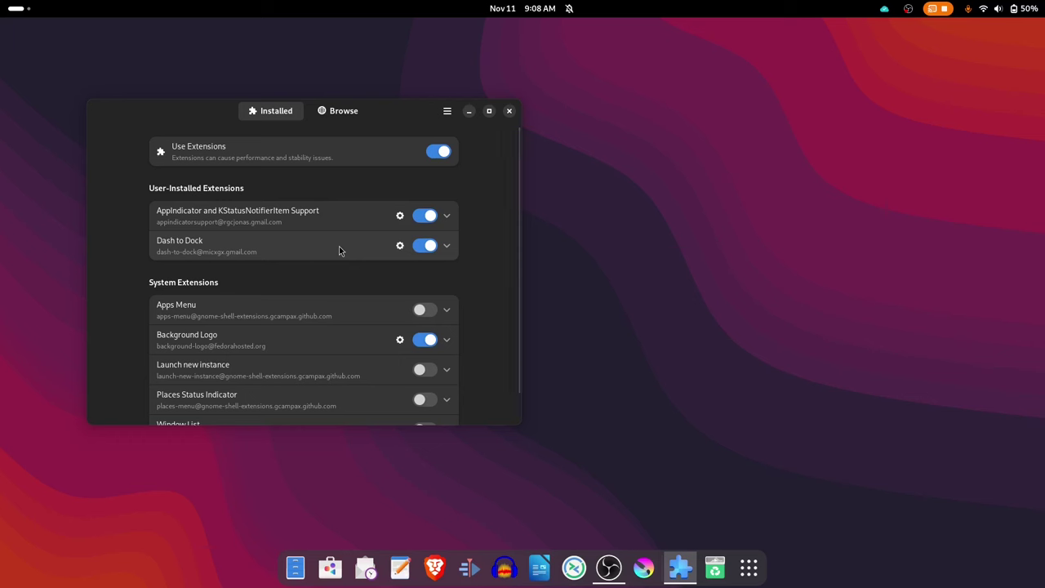
- Switch off Dash to Dock, then return to the Extension Manager window via the overview
{"action": "left_click", "coordinate": [423, 245]}
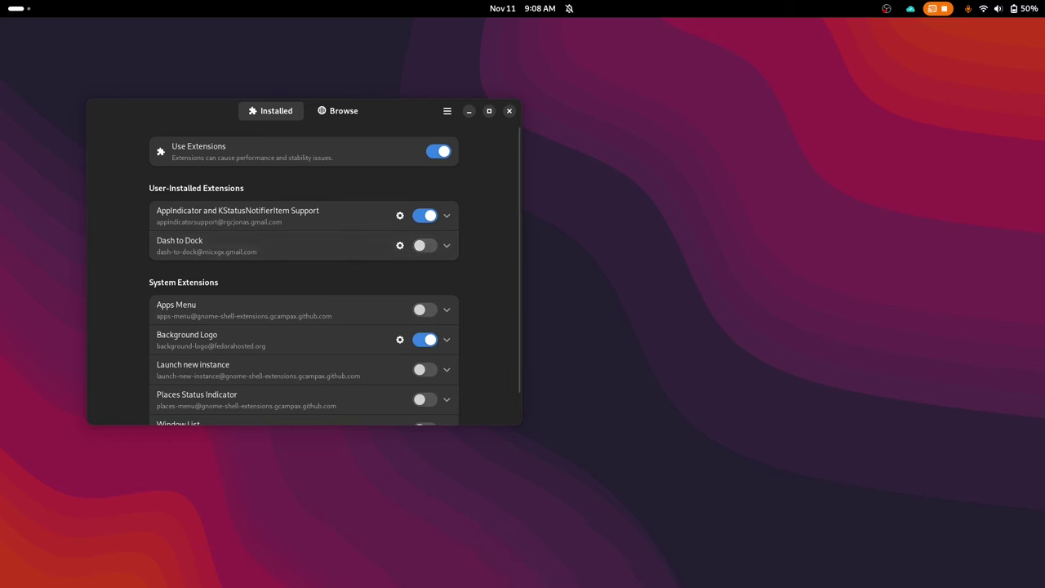
{"action": "key", "text": "super"}
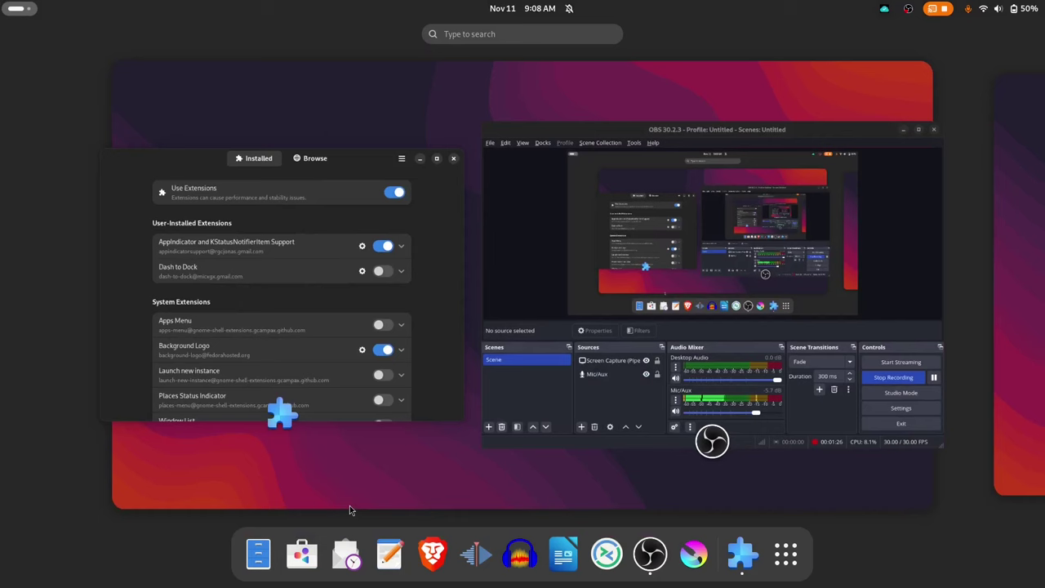
{"action": "left_click", "coordinate": [350, 162]}
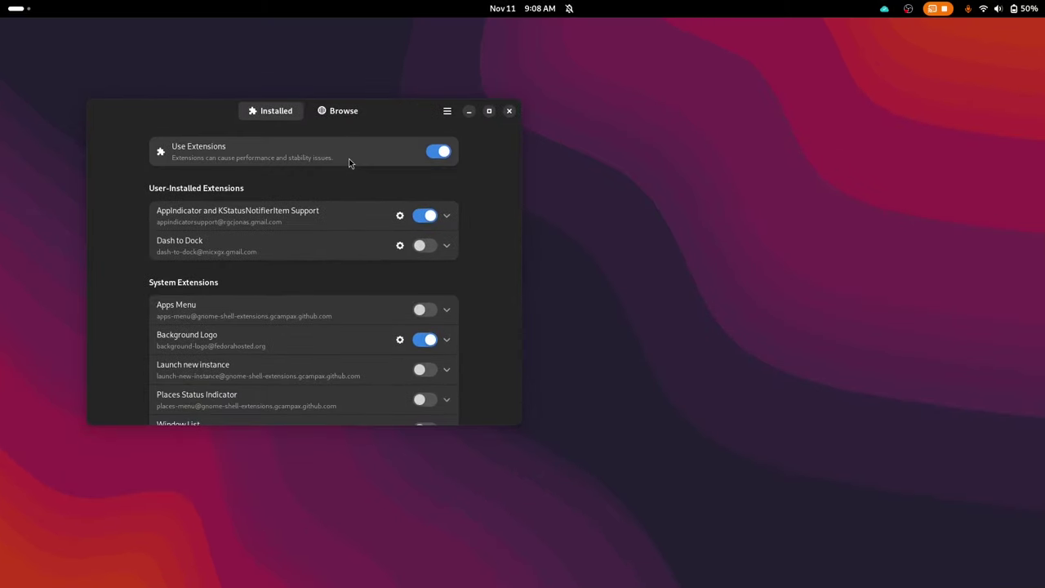
- Re-enable Dash to Dock, then toggle AppIndicator and KStatusNotifierItem Support off and back on
{"action": "left_click", "coordinate": [430, 245]}
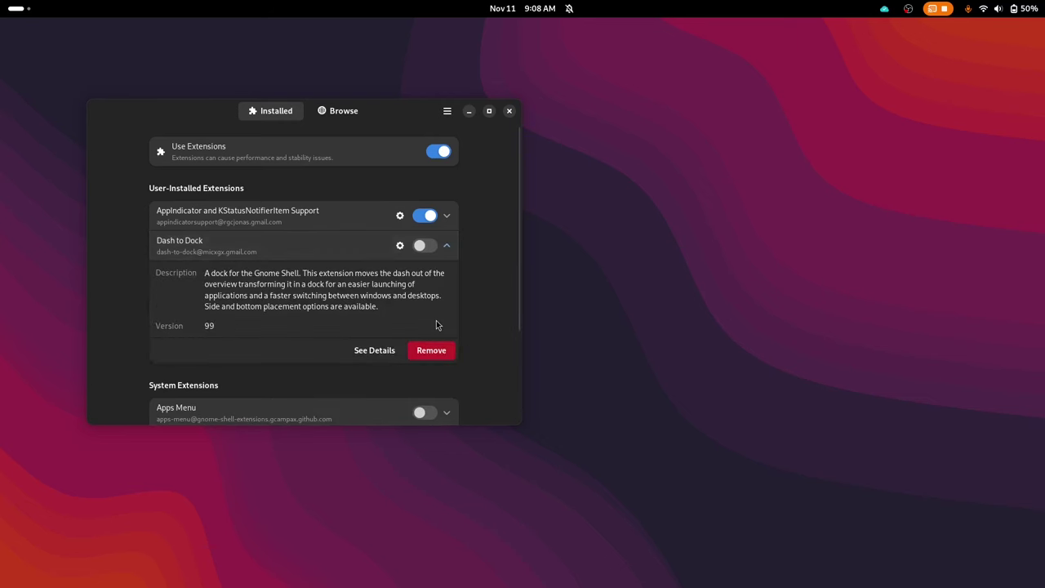
{"action": "left_click", "coordinate": [430, 248]}
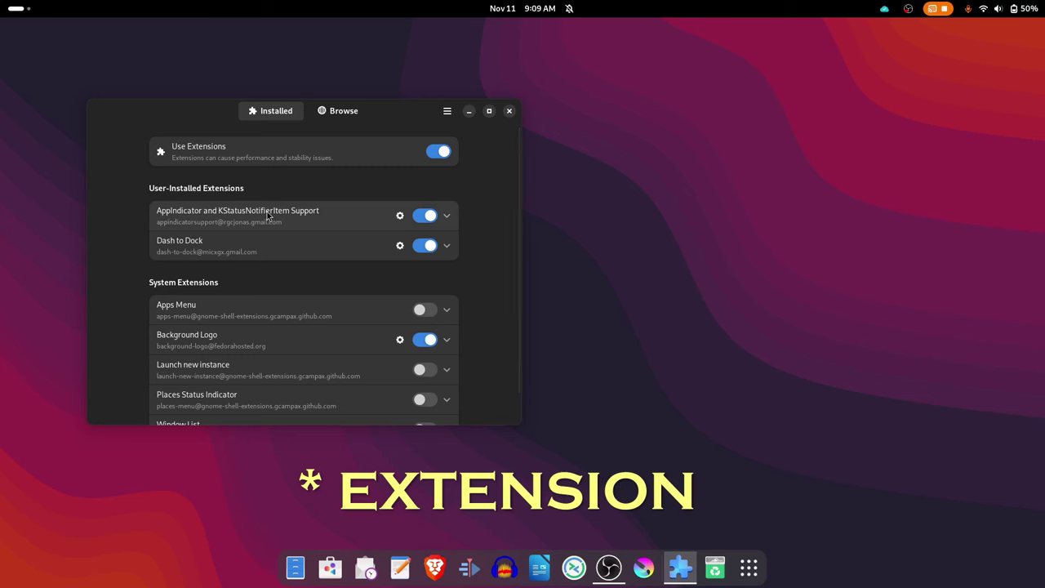
{"action": "left_click", "coordinate": [422, 218]}
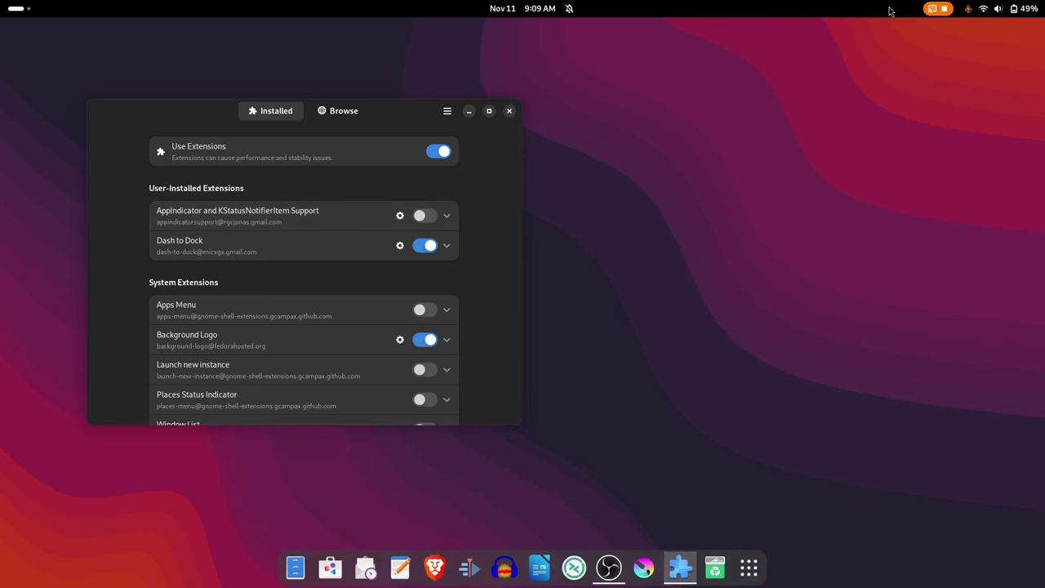
{"action": "left_click", "coordinate": [429, 215]}
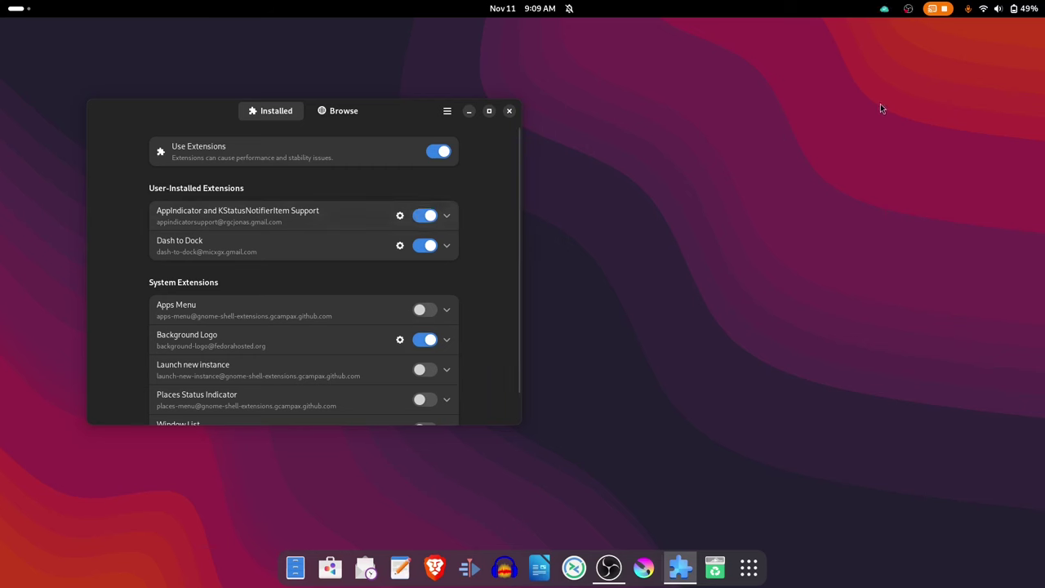